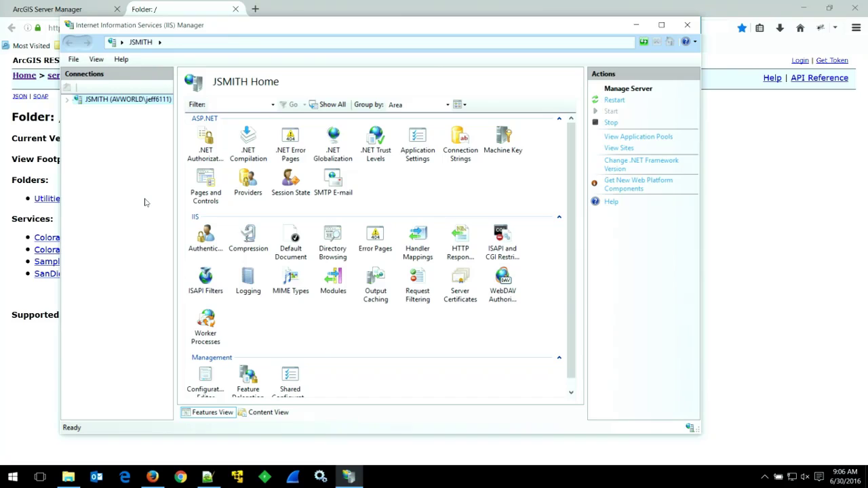
Step: Open the server certificates list and compare the issuers of the self-signed certificate and the EsriCA certificate
{"action": "double_click", "coordinate": [465, 279]}
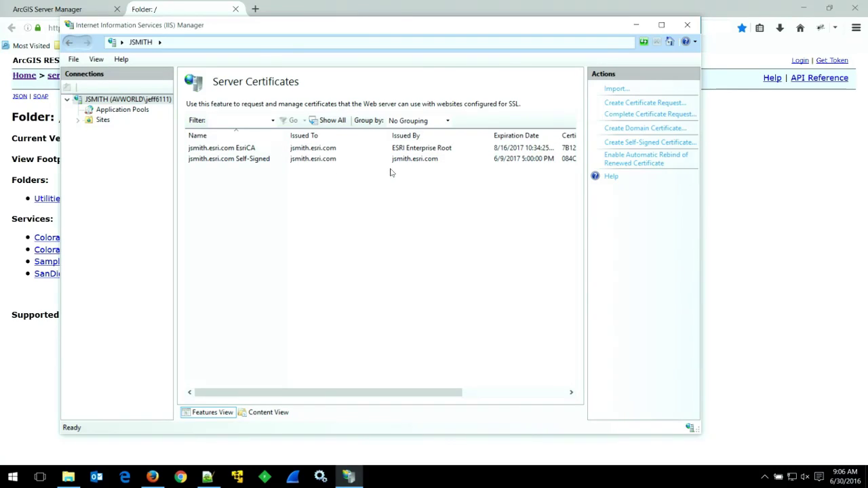
{"action": "left_click", "coordinate": [428, 161]}
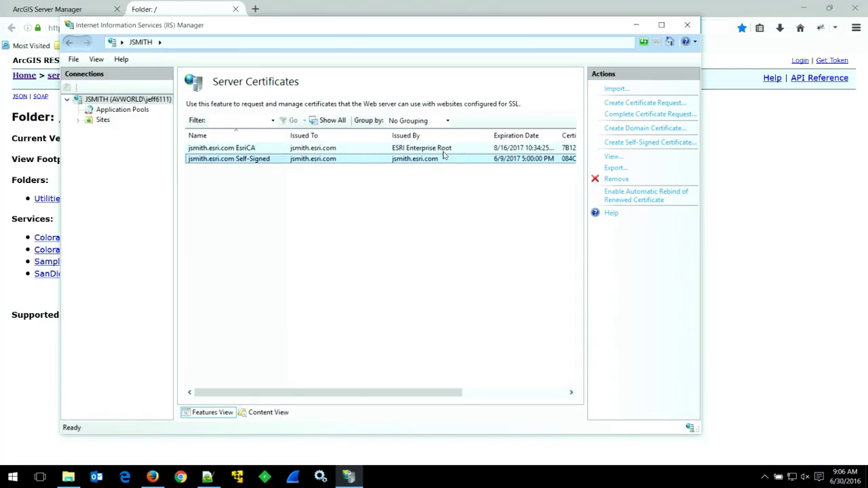
{"action": "left_click", "coordinate": [443, 152]}
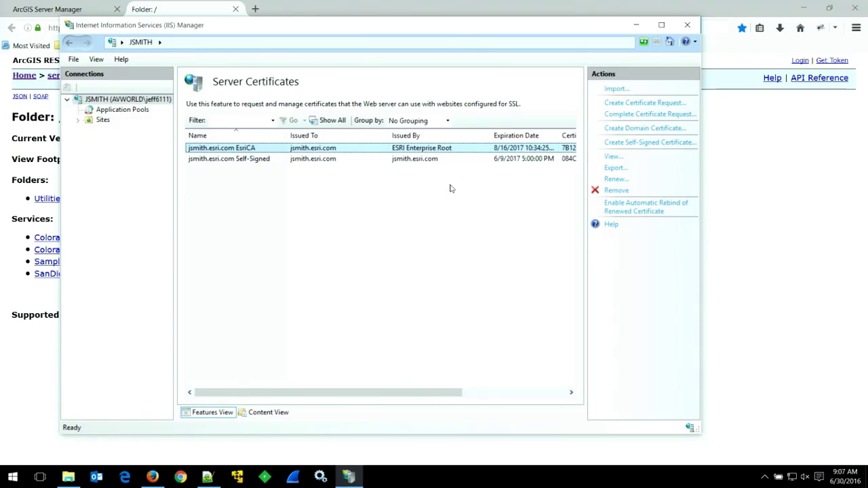
{"action": "left_click", "coordinate": [448, 213]}
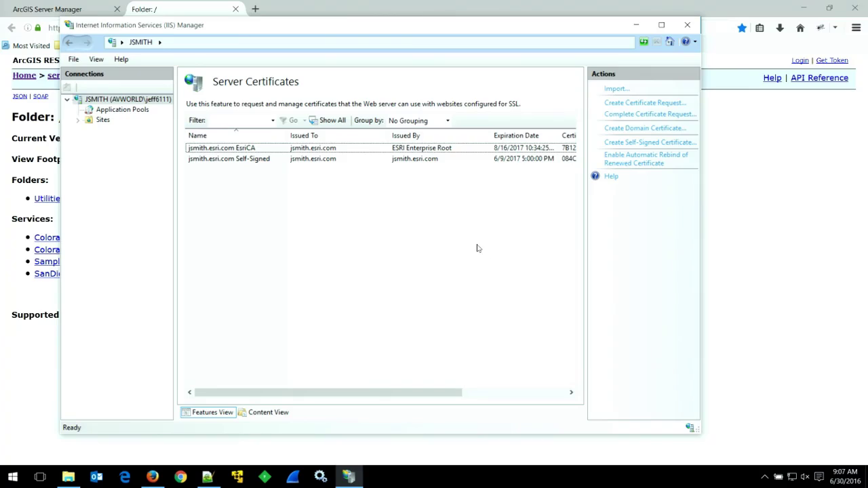
Step: Create a certificate request with the server's fully qualified domain name as common name, organization Esri, unit UC, city Redlands and state CA
{"action": "left_click", "coordinate": [643, 103]}
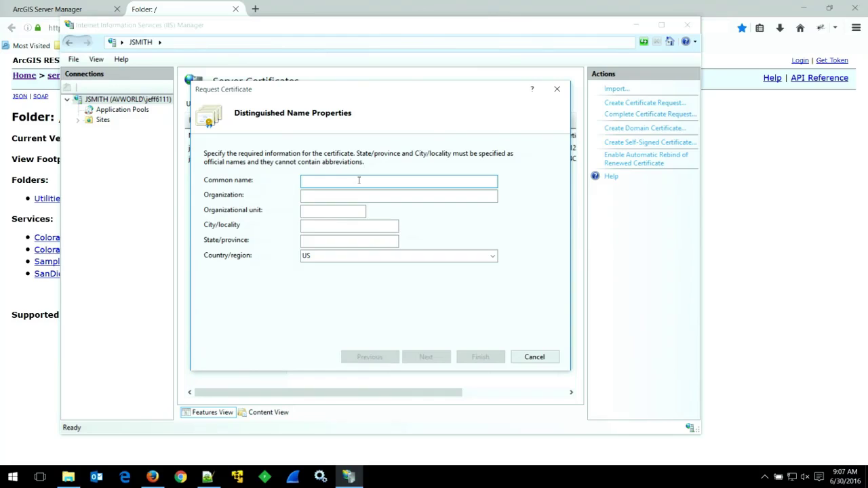
{"action": "type", "text": "jsmith.esri.com"}
{"action": "key", "text": "Tab"}
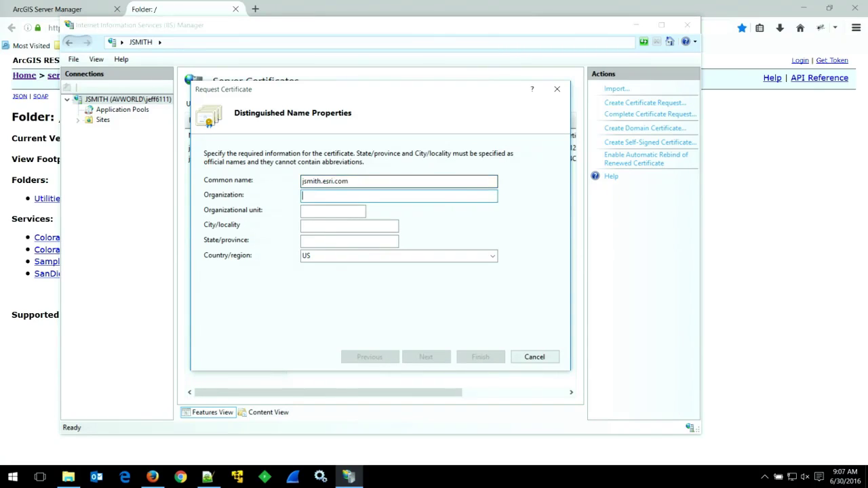
{"action": "type", "text": "Esri"}
{"action": "key", "text": "Tab"}
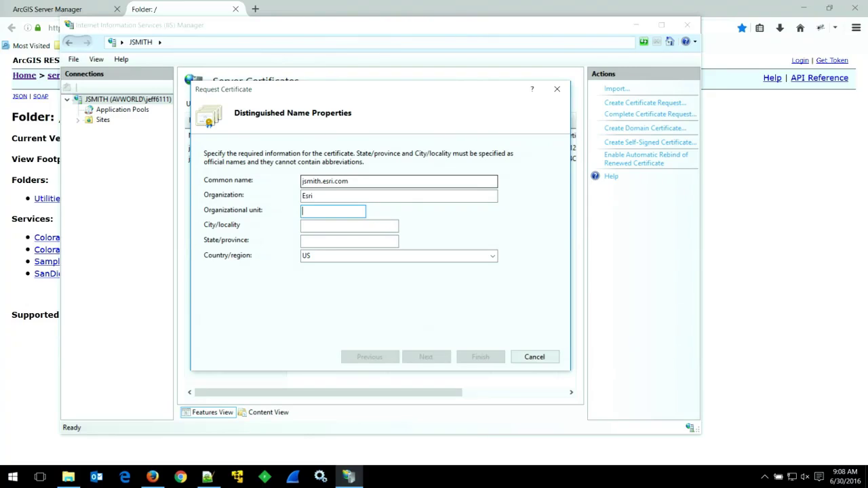
{"action": "type", "text": "UC"}
{"action": "key", "text": "Tab"}
{"action": "type", "text": "Redlands"}
{"action": "key", "text": "Tab"}
{"action": "type", "text": "CA"}
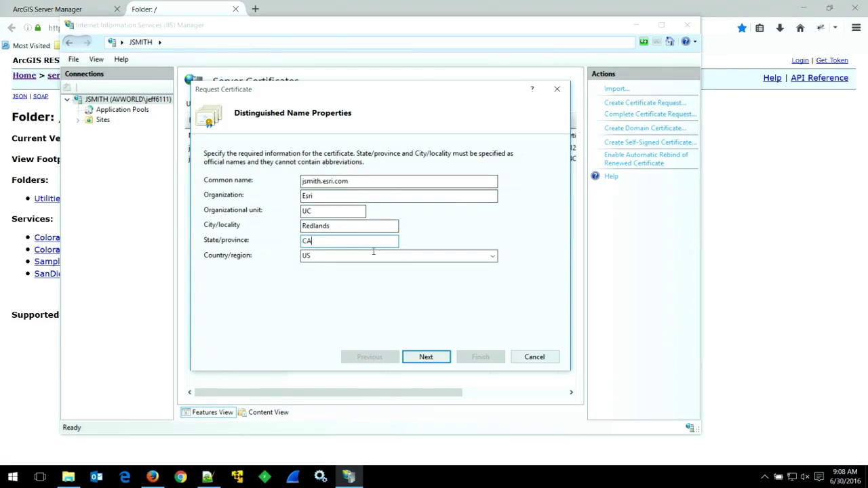
{"action": "left_click", "coordinate": [427, 357]}
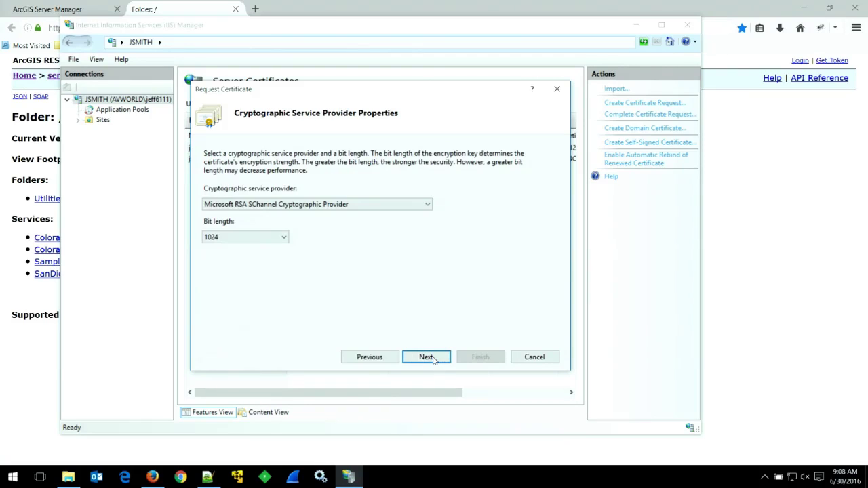
Step: Set the bit length of the certificate request to 2048 and continue to the file name page
{"action": "left_click", "coordinate": [286, 240]}
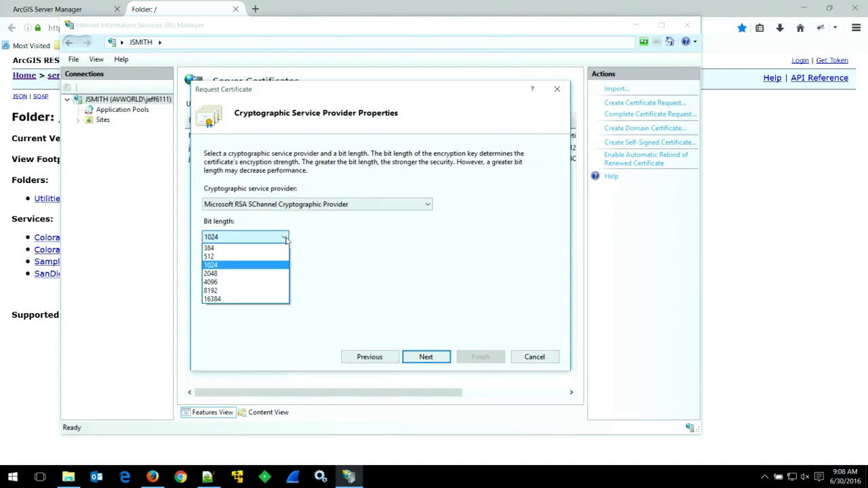
{"action": "left_click", "coordinate": [229, 274]}
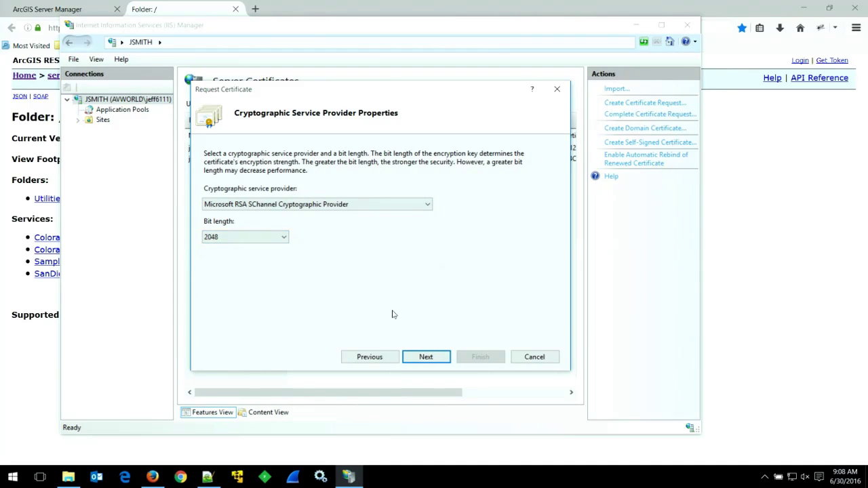
{"action": "left_click", "coordinate": [425, 357]}
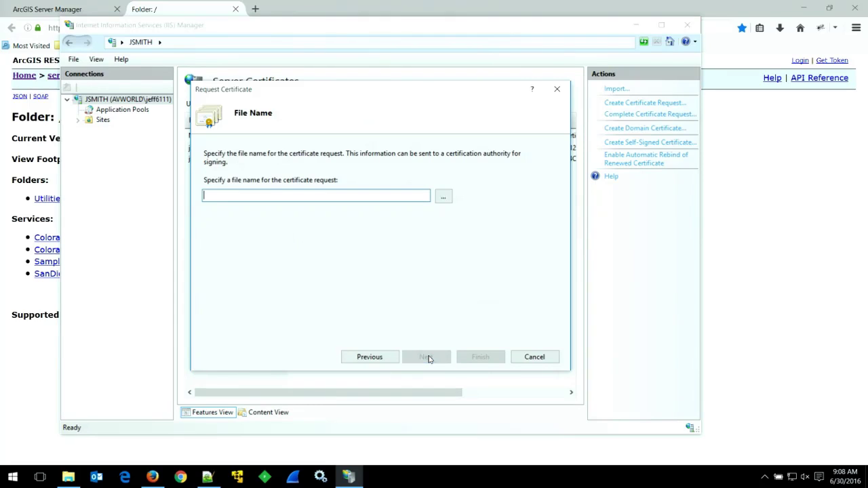
Step: Save the certificate request as demo Cert Req.txt in the Demo_Intro folder, overwriting the existing file
{"action": "left_click", "coordinate": [442, 198]}
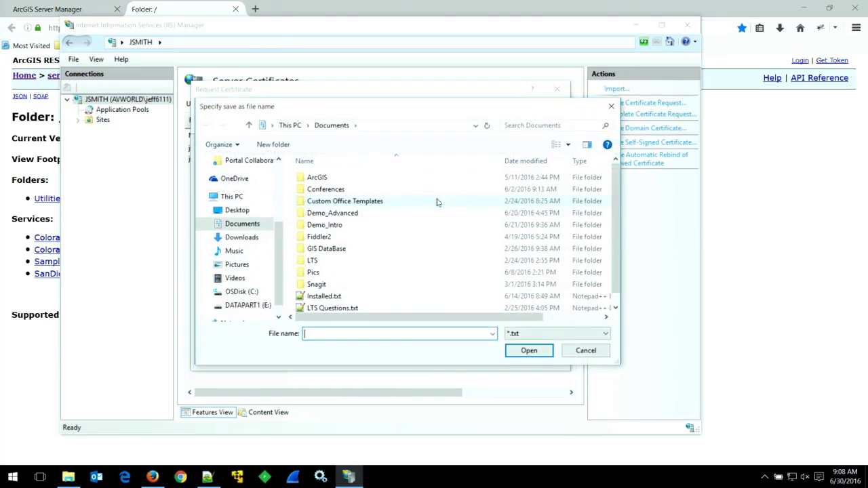
{"action": "scroll", "coordinate": [268, 187], "scroll_direction": "up", "scroll_amount": 3}
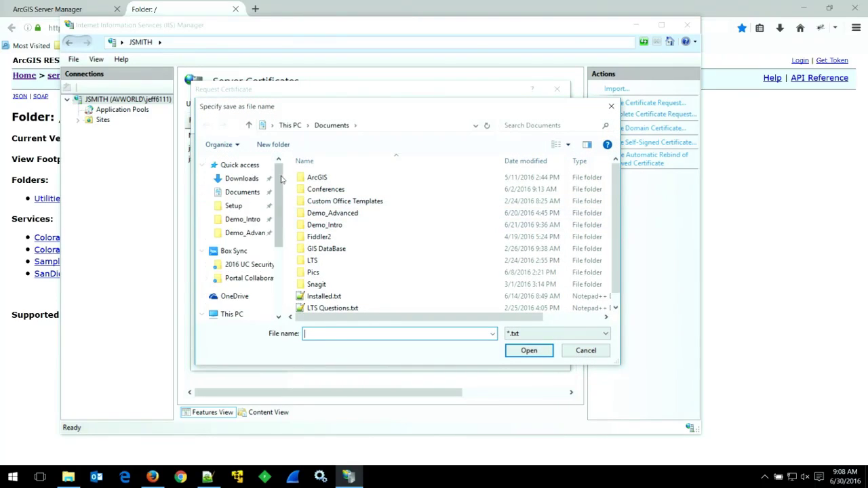
{"action": "left_click", "coordinate": [246, 220]}
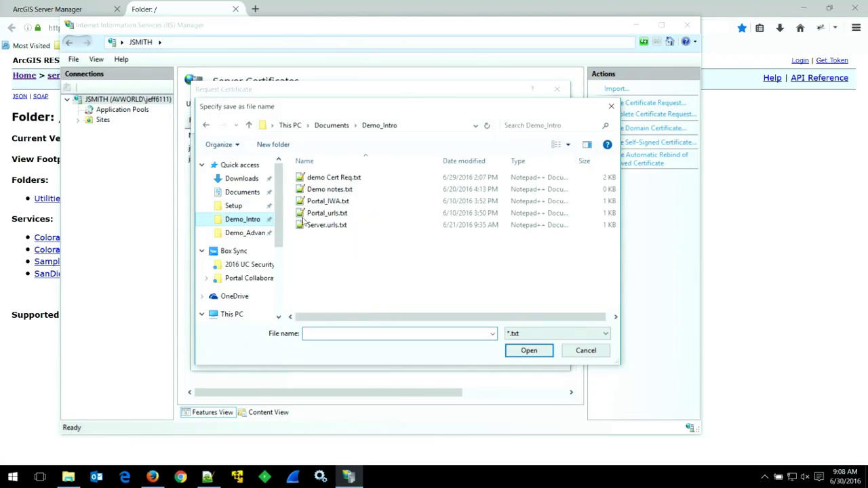
{"action": "left_click", "coordinate": [364, 177]}
{"action": "left_click", "coordinate": [529, 351]}
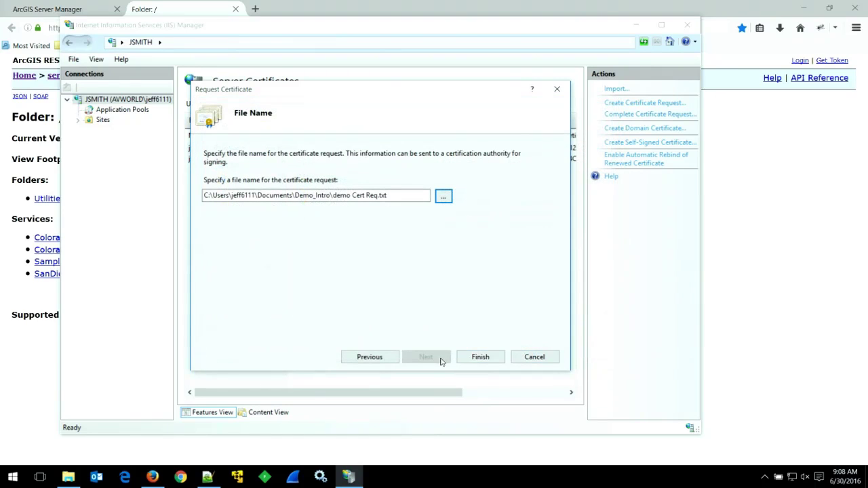
{"action": "left_click", "coordinate": [482, 358]}
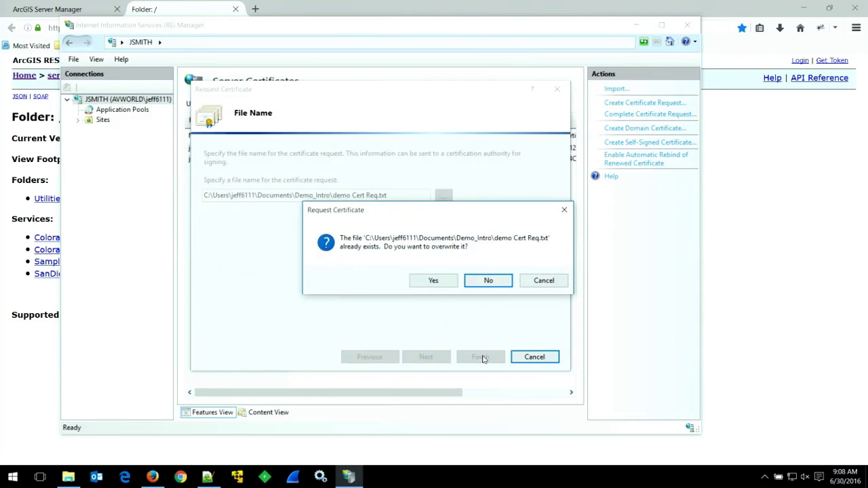
{"action": "left_click", "coordinate": [438, 284]}
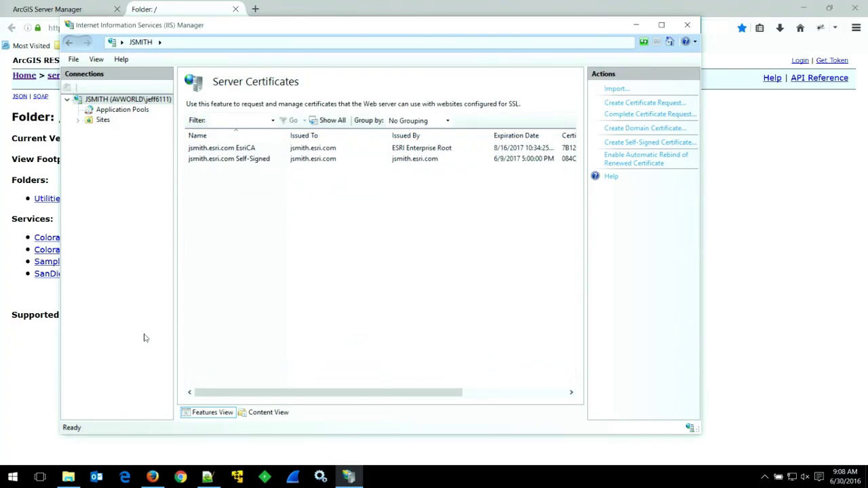
Step: Switch to File Explorer, open demo Cert Req.txt from Demo_Intro to examine the request text, and close the file
{"action": "left_click", "coordinate": [68, 477]}
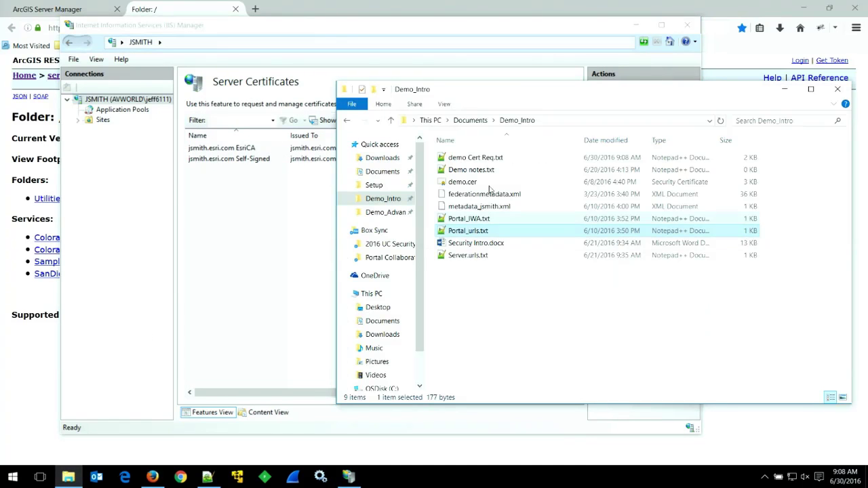
{"action": "double_click", "coordinate": [525, 159]}
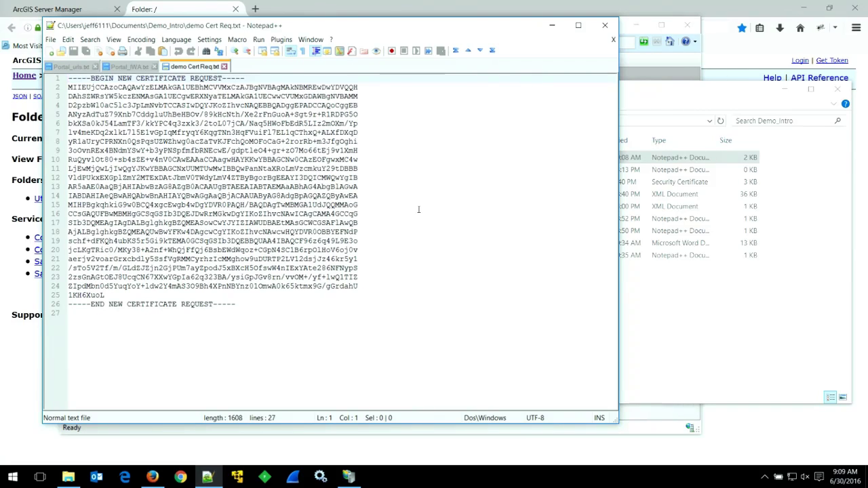
{"action": "left_click", "coordinate": [223, 66]}
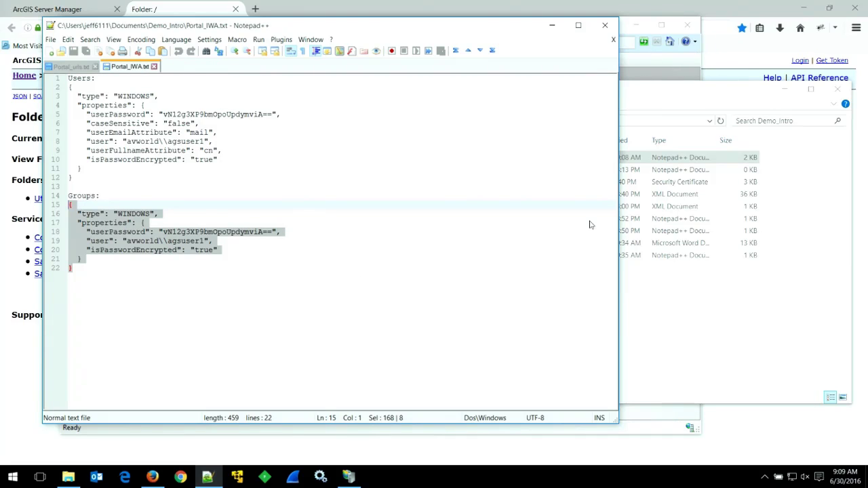
Step: Switch to IIS Manager and begin completing the certificate request, choosing demo.cer from the Demo_Intro folder as the authority's response
{"action": "left_click", "coordinate": [349, 477]}
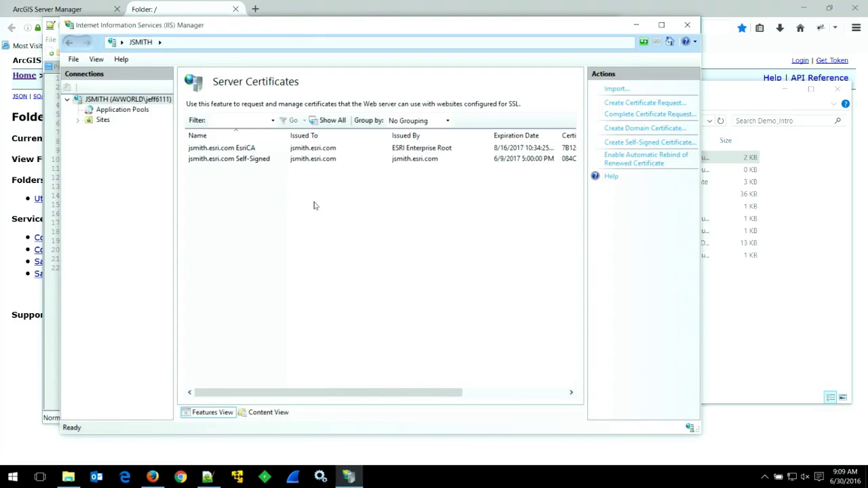
{"action": "left_click", "coordinate": [622, 116]}
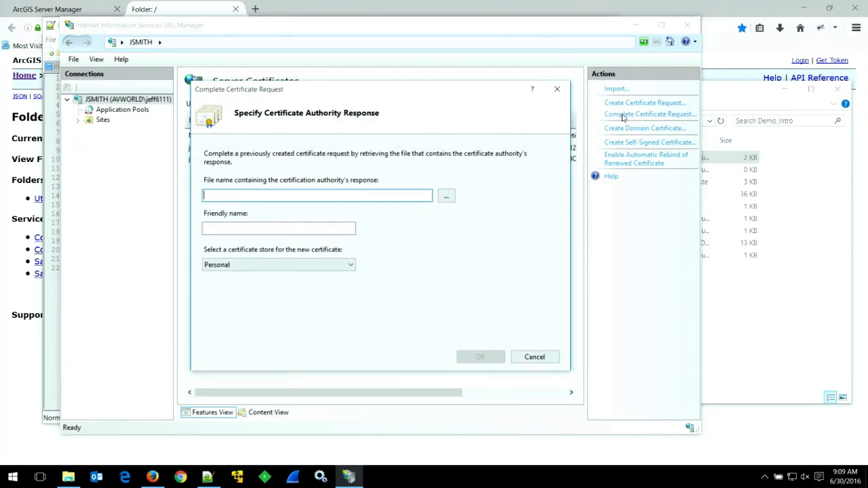
{"action": "left_click", "coordinate": [446, 196]}
{"action": "scroll", "coordinate": [281, 176], "scroll_direction": "up", "scroll_amount": 3}
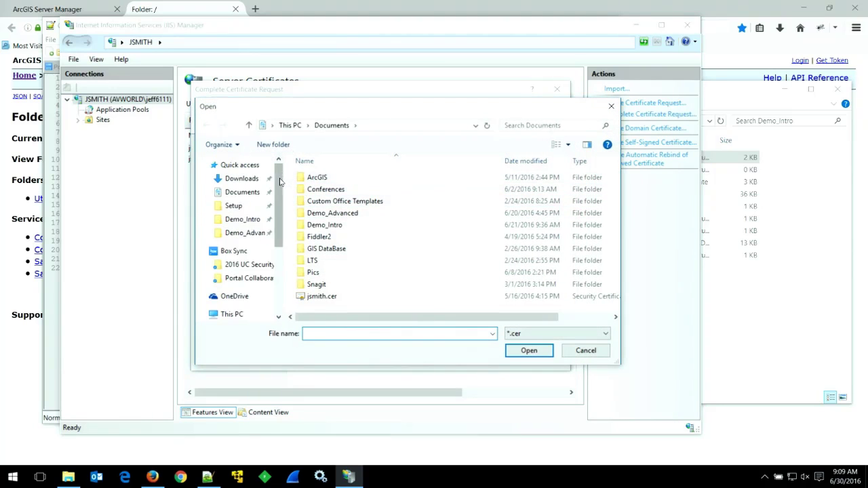
{"action": "left_click", "coordinate": [244, 219]}
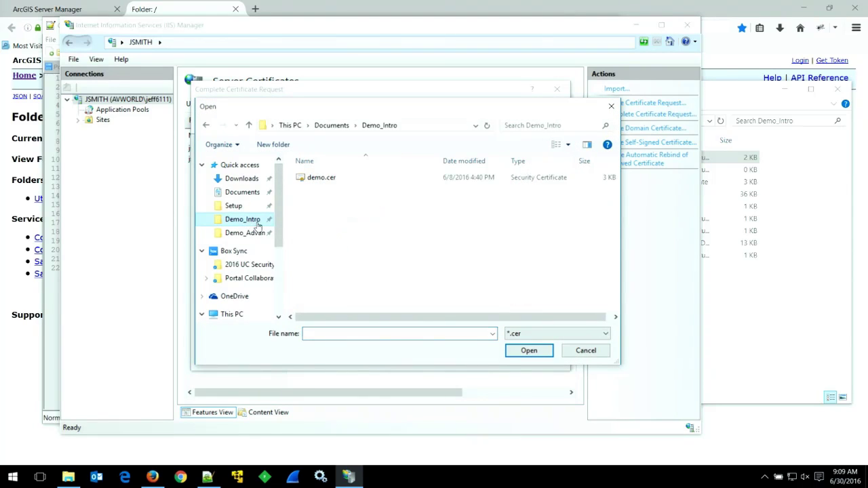
{"action": "left_click", "coordinate": [347, 179]}
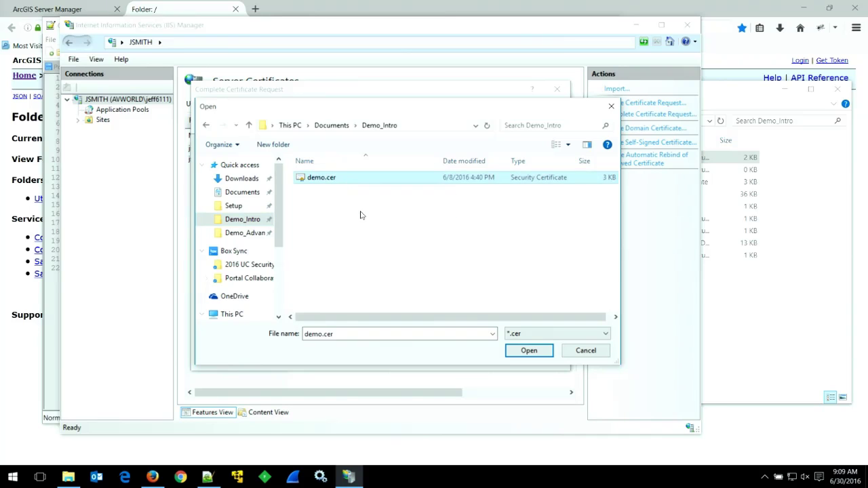
{"action": "left_click", "coordinate": [529, 350]}
Step: Give the certificate the friendly name Sample SSL and complete the request in the Personal store
{"action": "left_click", "coordinate": [300, 230]}
{"action": "type", "text": "Sampl"}
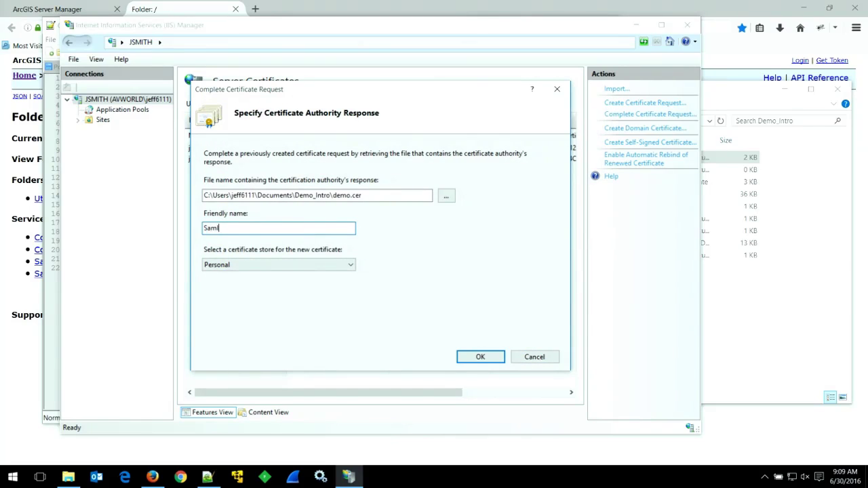
{"action": "type", "text": "e SSL"}
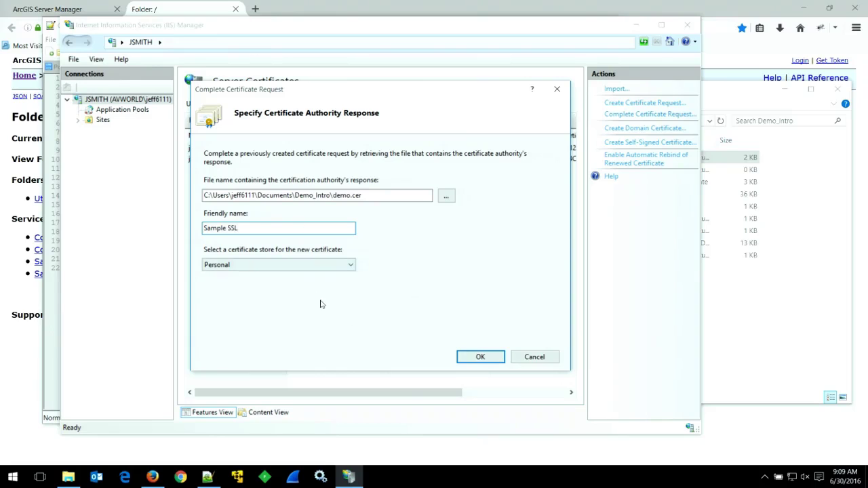
{"action": "left_click", "coordinate": [479, 358]}
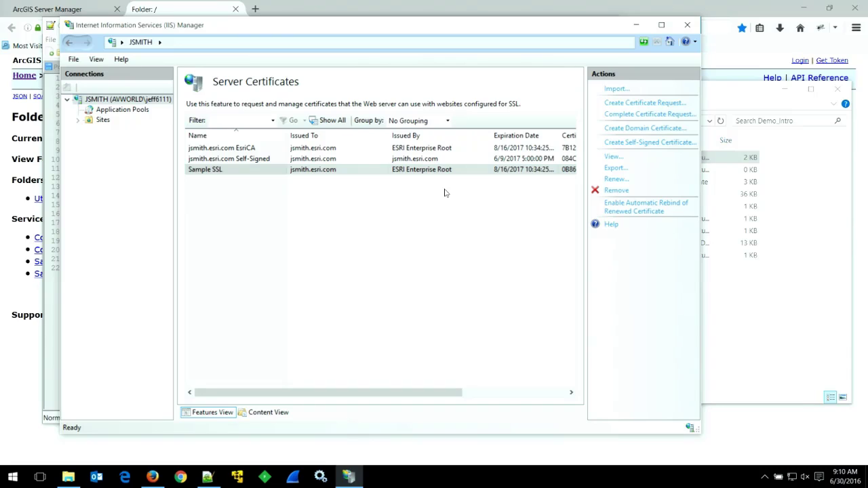
Step: Assign the Sample SSL certificate to the https binding on port 443 of the Default Web Site and close the site bindings
{"action": "left_click", "coordinate": [77, 121]}
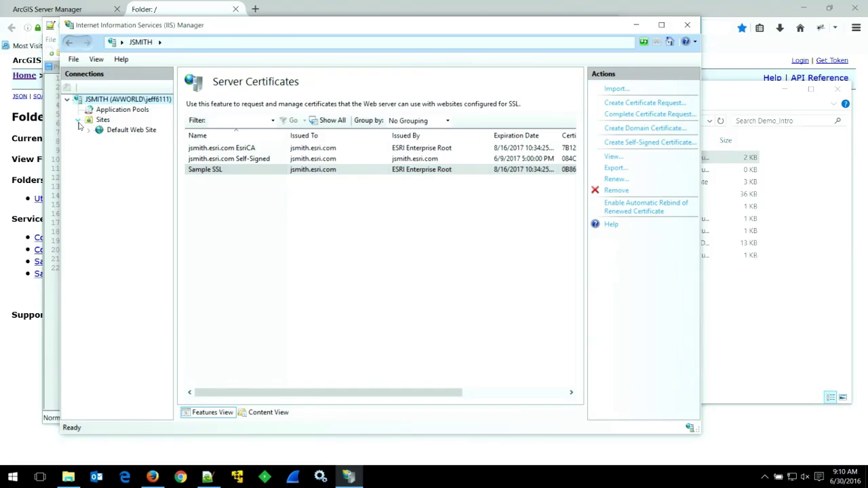
{"action": "left_click", "coordinate": [131, 130]}
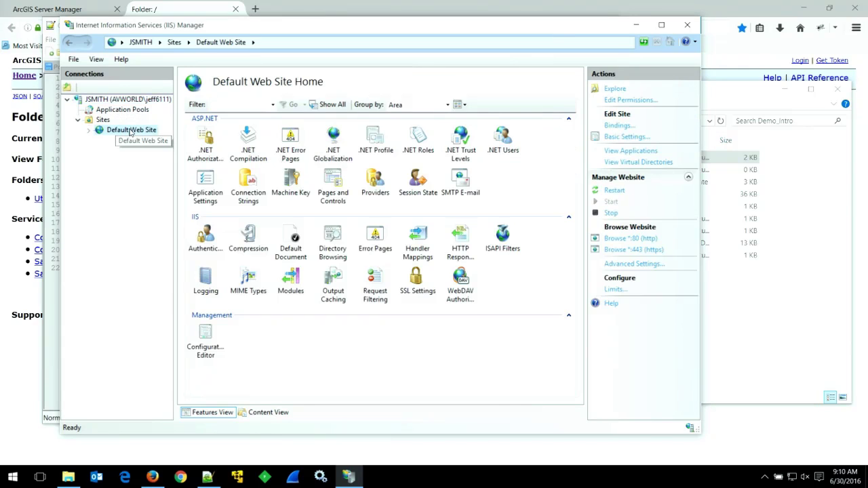
{"action": "left_click", "coordinate": [617, 126]}
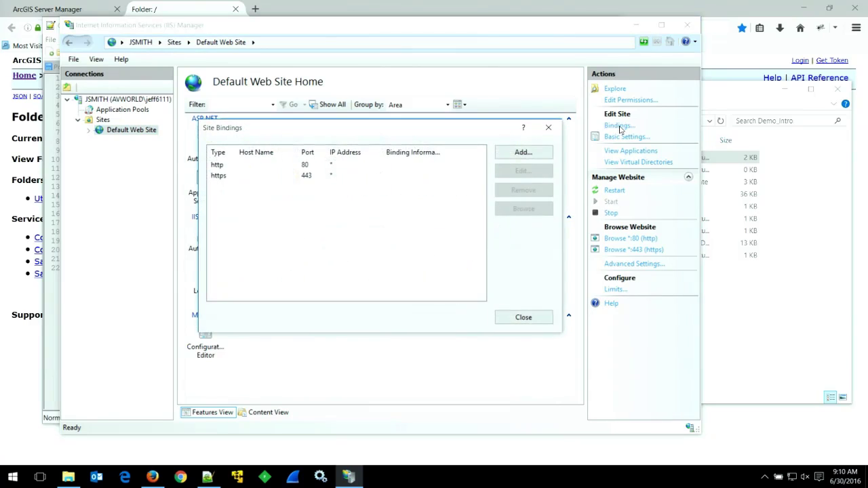
{"action": "left_click", "coordinate": [223, 179]}
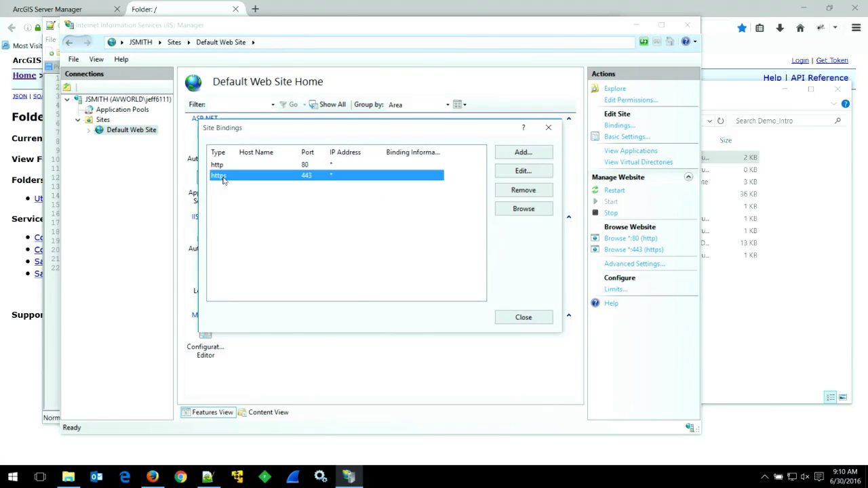
{"action": "double_click", "coordinate": [310, 177]}
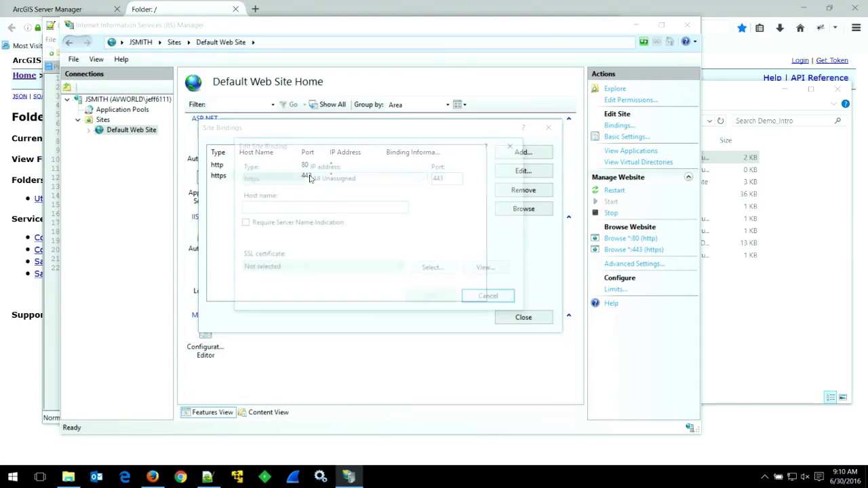
{"action": "left_click", "coordinate": [403, 269]}
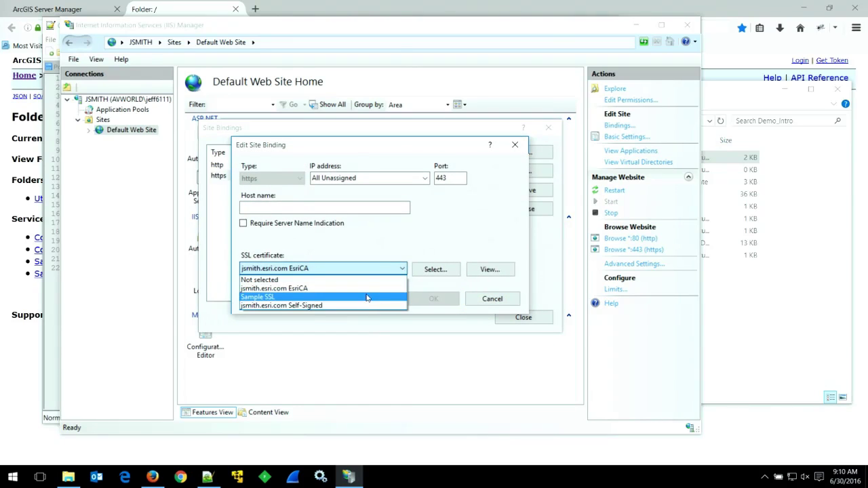
{"action": "left_click", "coordinate": [282, 299]}
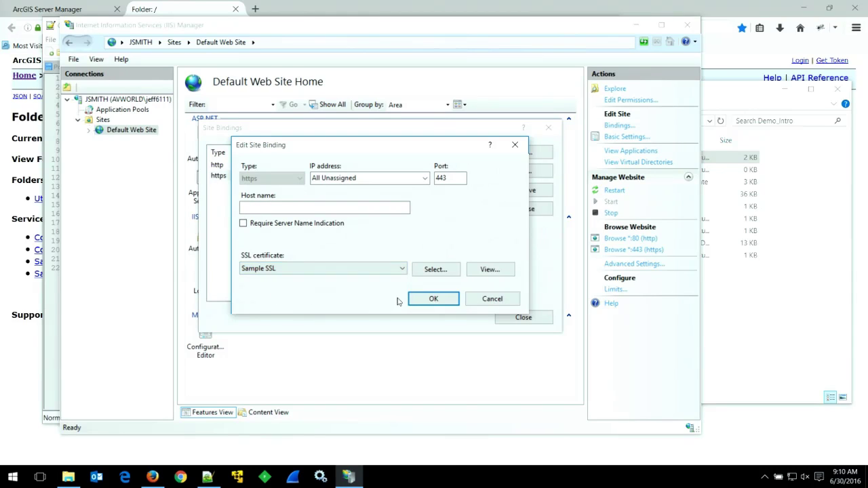
{"action": "left_click", "coordinate": [437, 300]}
{"action": "left_click", "coordinate": [526, 318]}
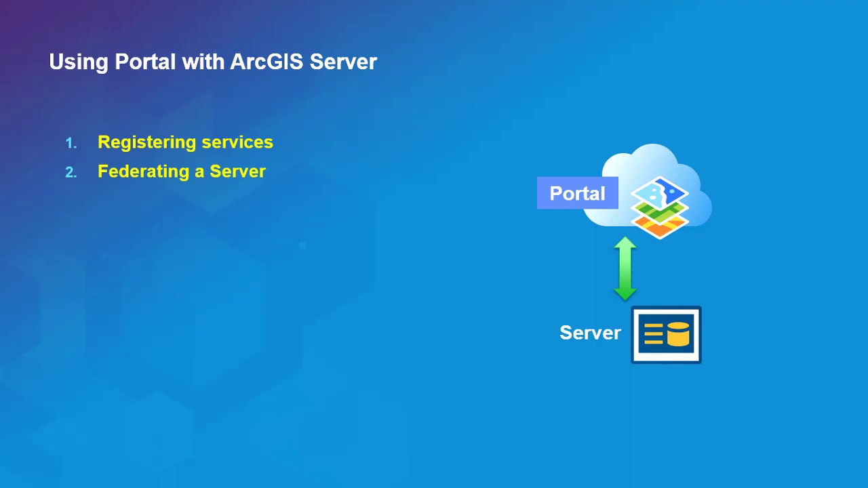
{"action": "key", "text": "Right"}
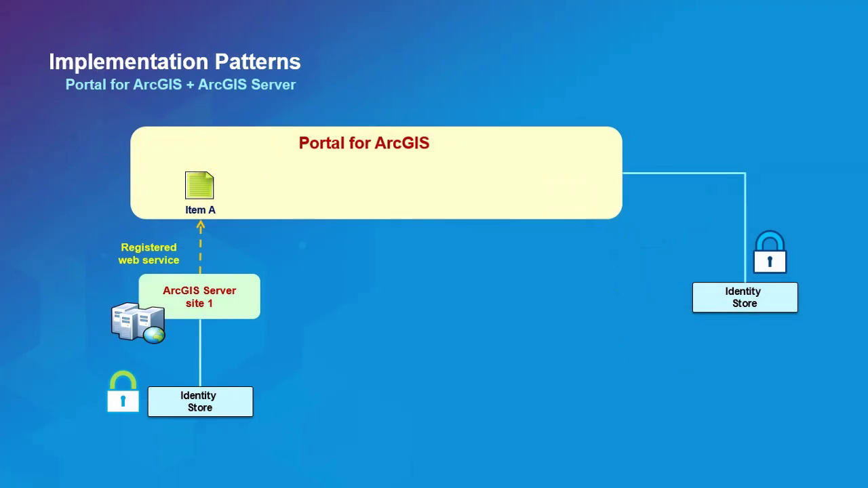